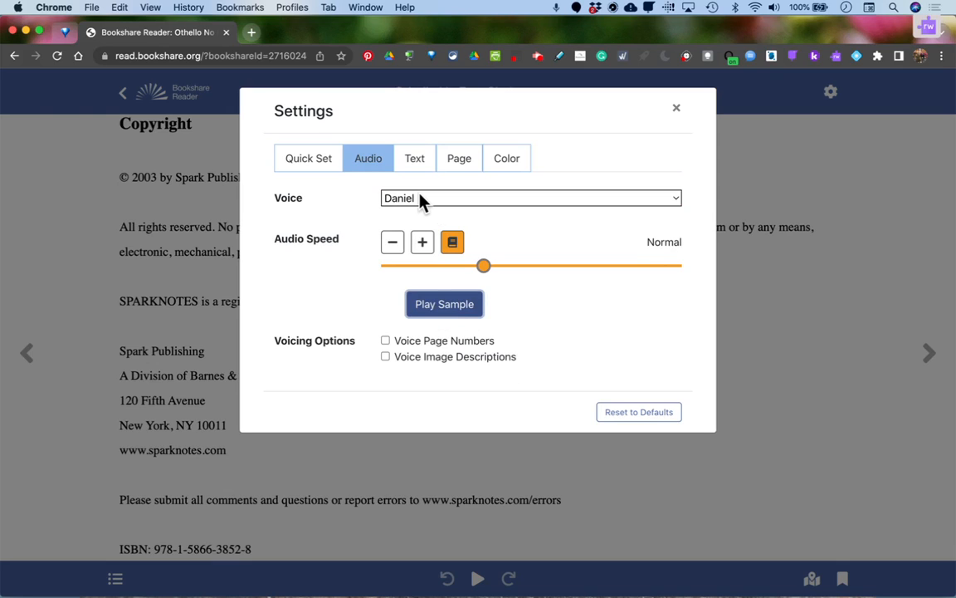
- Switch the reading voice to Samantha, play a sample of it and lower the audio speed
{"action": "left_click", "coordinate": [420, 199]}
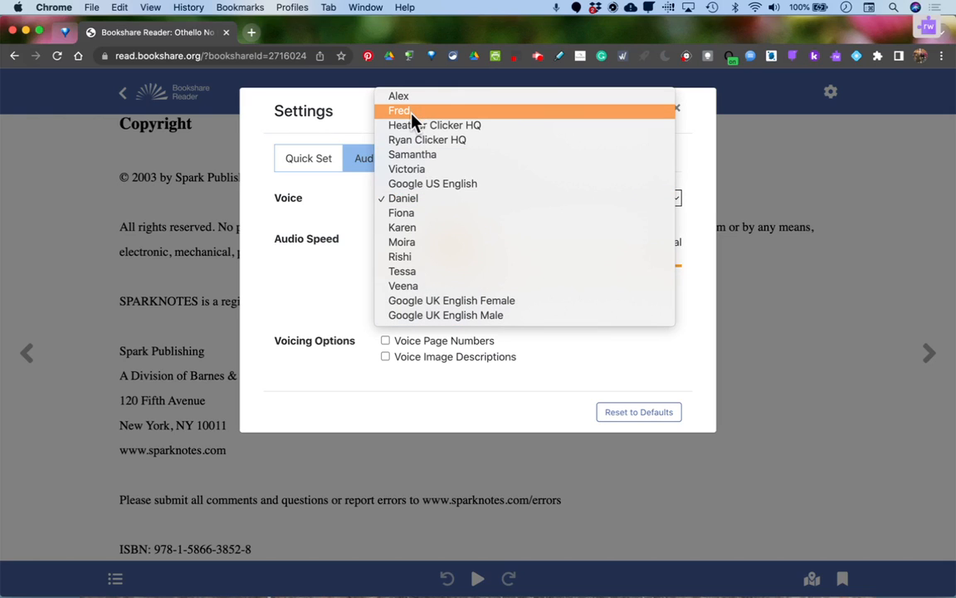
{"action": "left_click", "coordinate": [417, 156]}
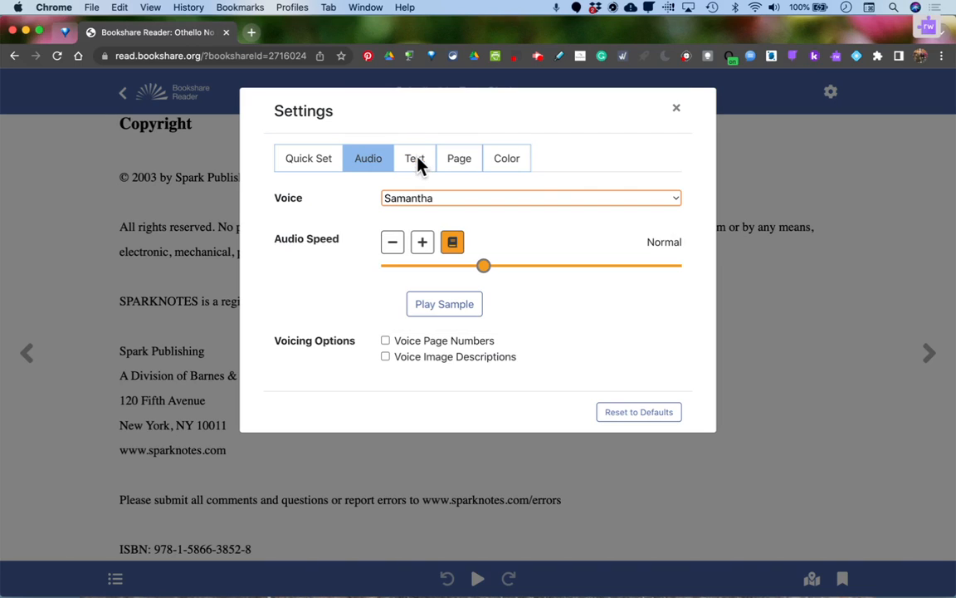
{"action": "left_click", "coordinate": [448, 312]}
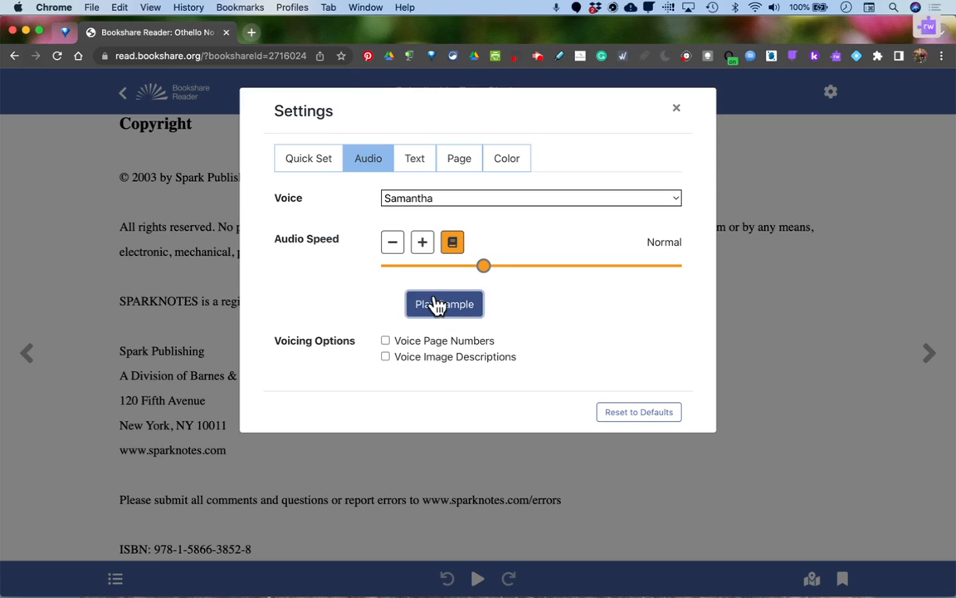
{"action": "left_click", "coordinate": [394, 245]}
- Try text sizes of 12pt, 26pt and slightly larger, and return the text size to the book default
{"action": "left_click", "coordinate": [415, 166]}
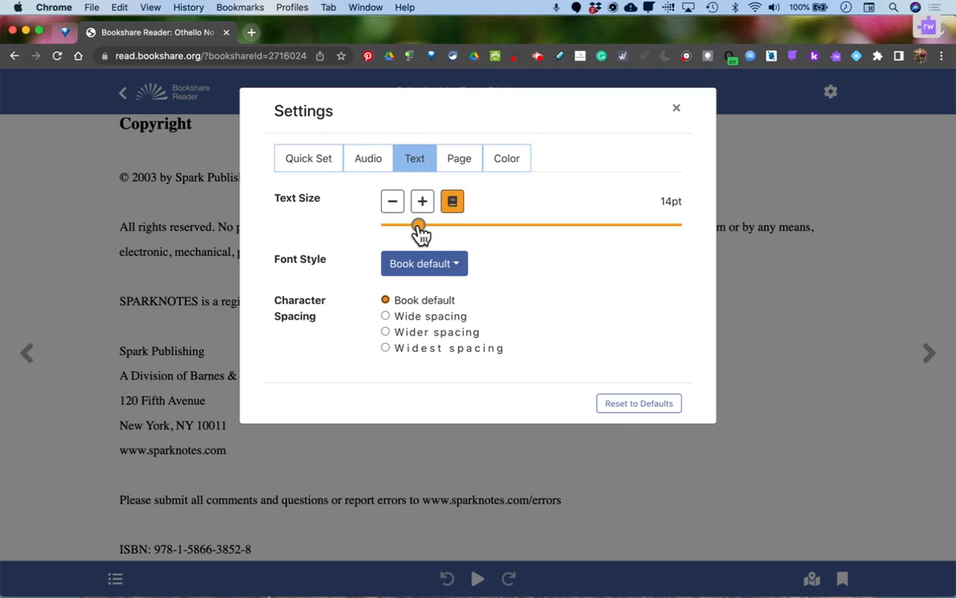
{"action": "left_click", "coordinate": [392, 201]}
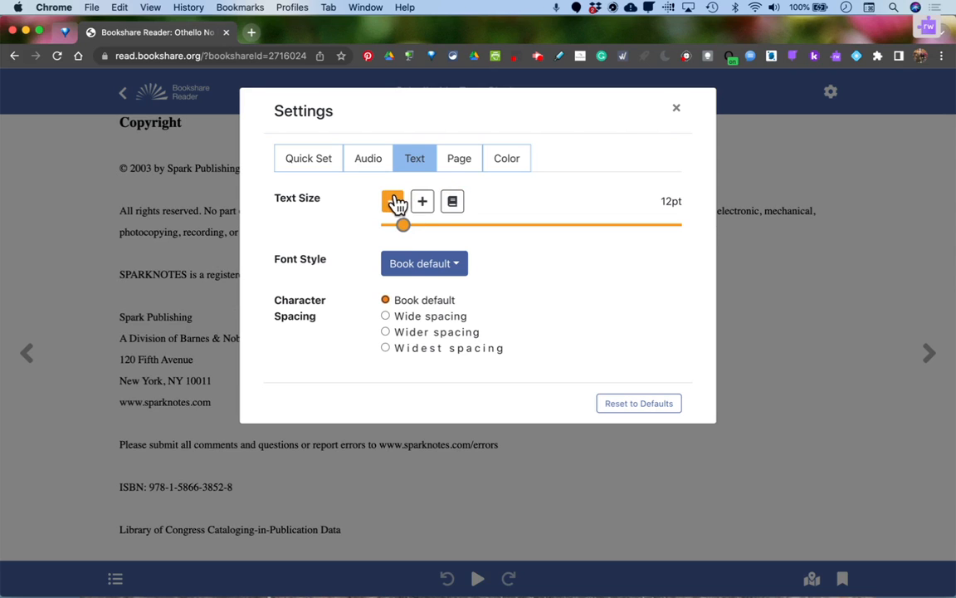
{"action": "left_click", "coordinate": [423, 207]}
{"action": "left_click", "coordinate": [423, 208]}
{"action": "left_click", "coordinate": [423, 208]}
{"action": "left_click", "coordinate": [423, 207]}
{"action": "left_click", "coordinate": [423, 208]}
{"action": "left_click", "coordinate": [424, 208]}
{"action": "left_click", "coordinate": [423, 207]}
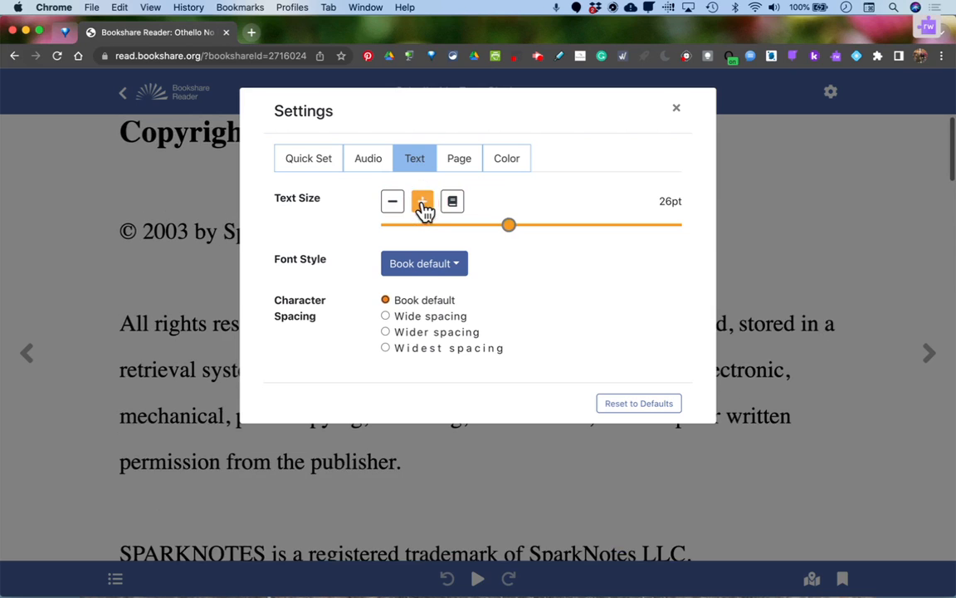
{"action": "mouse_move", "coordinate": [508, 233]}
{"action": "left_mouse_down"}
{"action": "mouse_move", "coordinate": [617, 234]}
{"action": "mouse_move", "coordinate": [498, 229]}
{"action": "mouse_move", "coordinate": [613, 232]}
{"action": "mouse_move", "coordinate": [521, 232]}
{"action": "left_mouse_up"}
{"action": "left_click", "coordinate": [453, 202]}
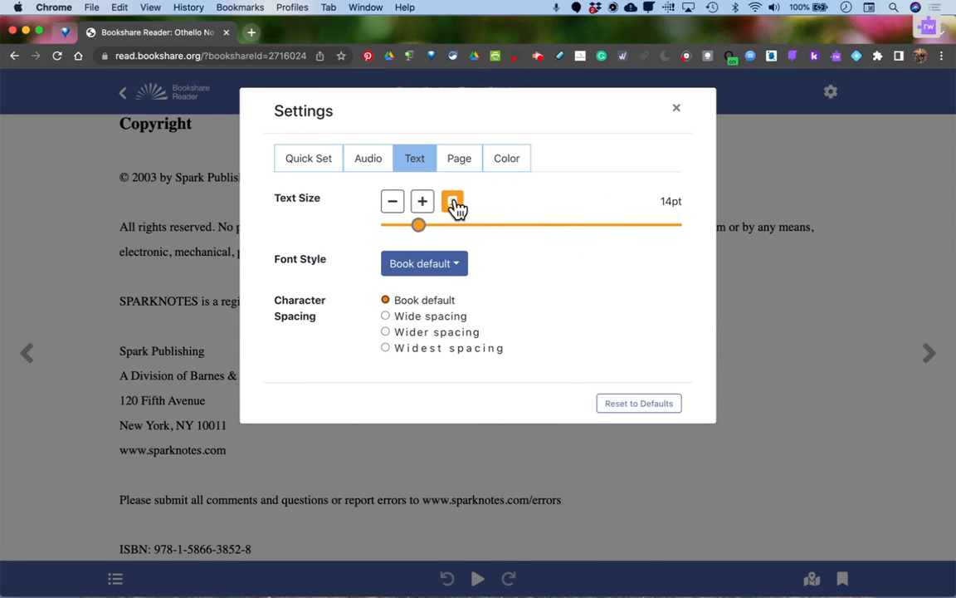
- Change the book's font style to Open Dyslexic
{"action": "left_click", "coordinate": [459, 271]}
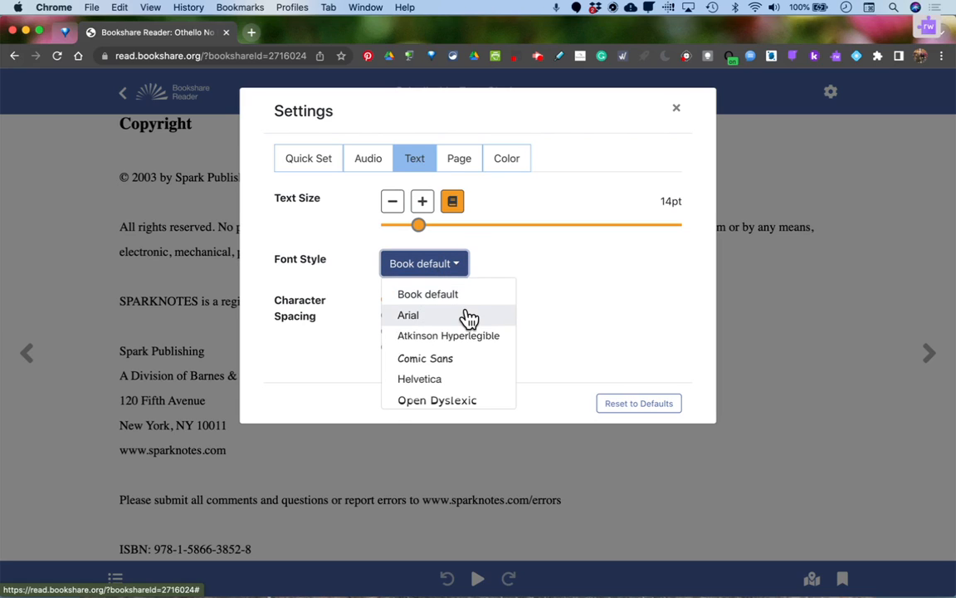
{"action": "scroll", "coordinate": [467, 319], "scroll_direction": "down", "scroll_amount": 2}
{"action": "scroll", "coordinate": [469, 318], "scroll_direction": "up", "scroll_amount": 3}
{"action": "scroll", "coordinate": [468, 318], "scroll_direction": "down", "scroll_amount": 2}
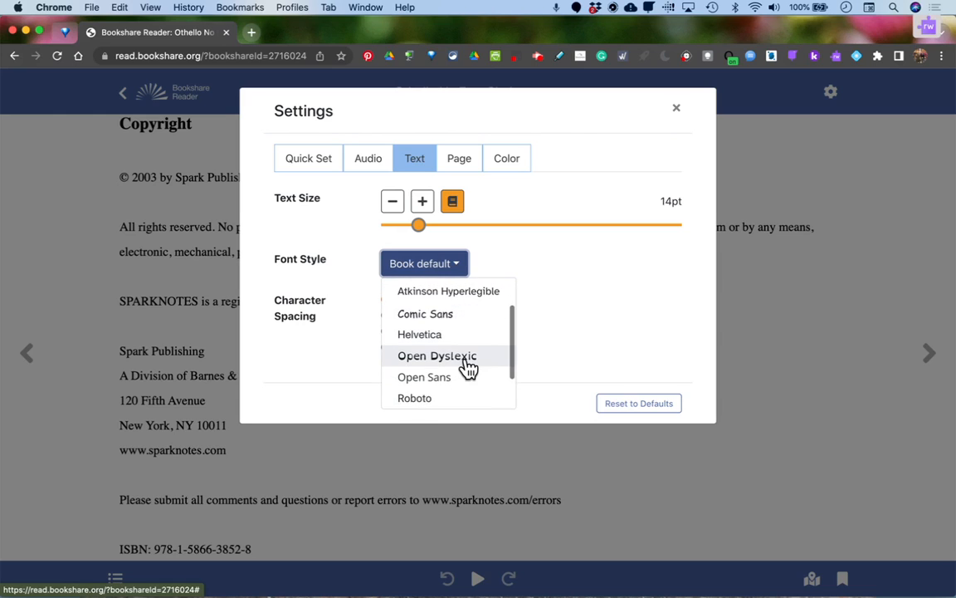
{"action": "left_click", "coordinate": [465, 358]}
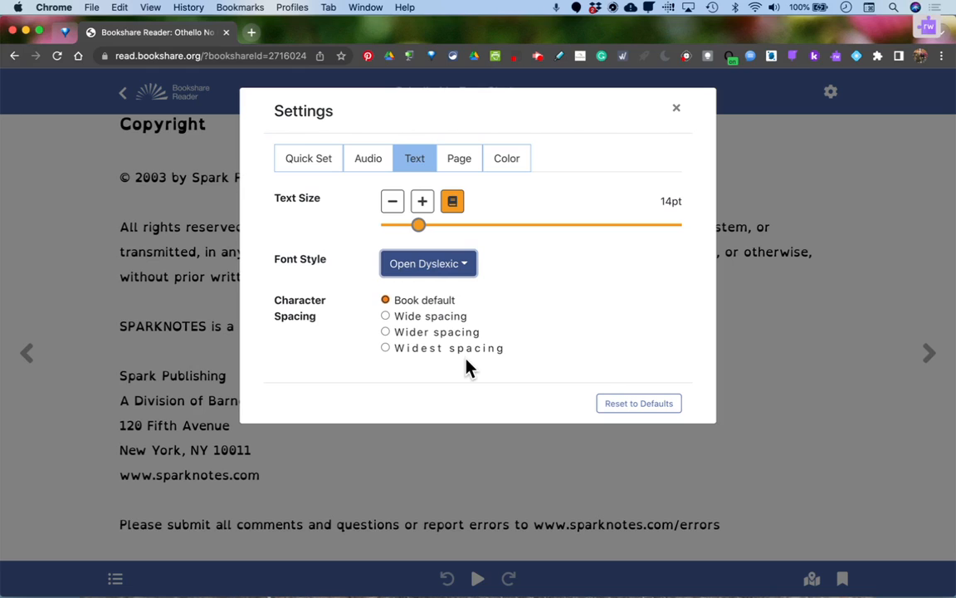
- Try the wide and wider character spacing options and settle on Widest spacing
{"action": "left_click", "coordinate": [386, 317]}
{"action": "left_click", "coordinate": [386, 332]}
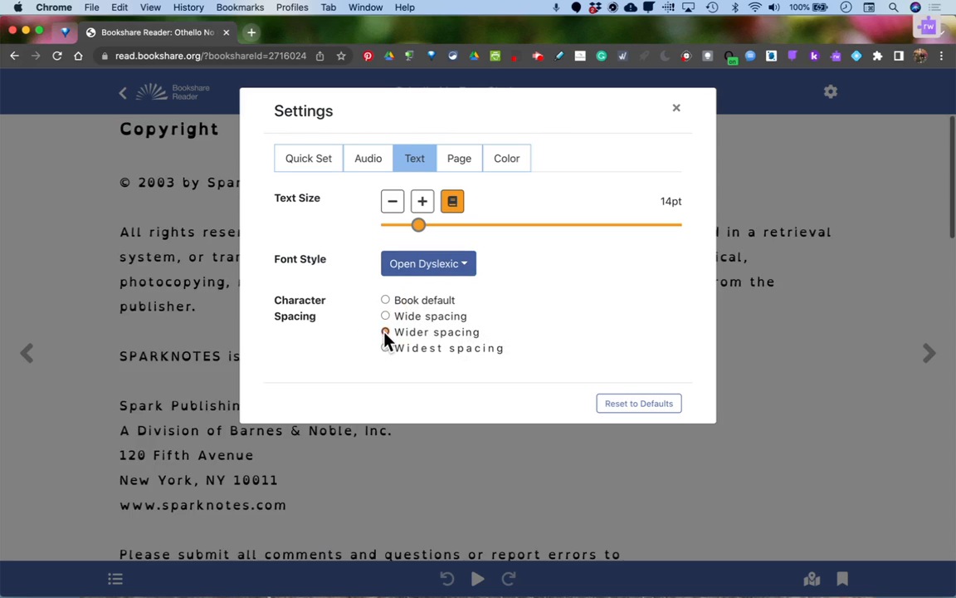
{"action": "left_click", "coordinate": [386, 355]}
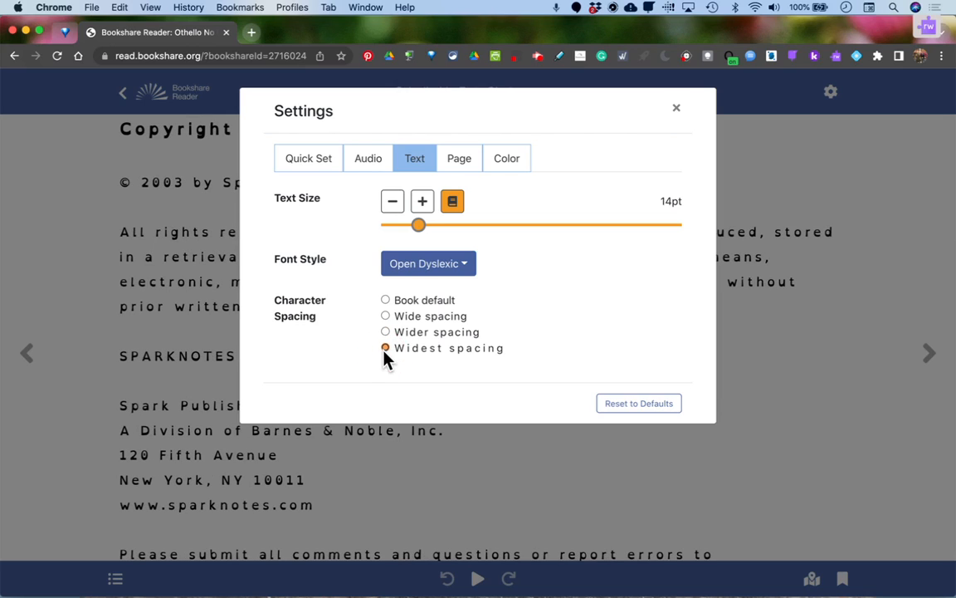
- Set the page display format to Paginated, and try small and medium margins before returning to Large
{"action": "left_click", "coordinate": [469, 160]}
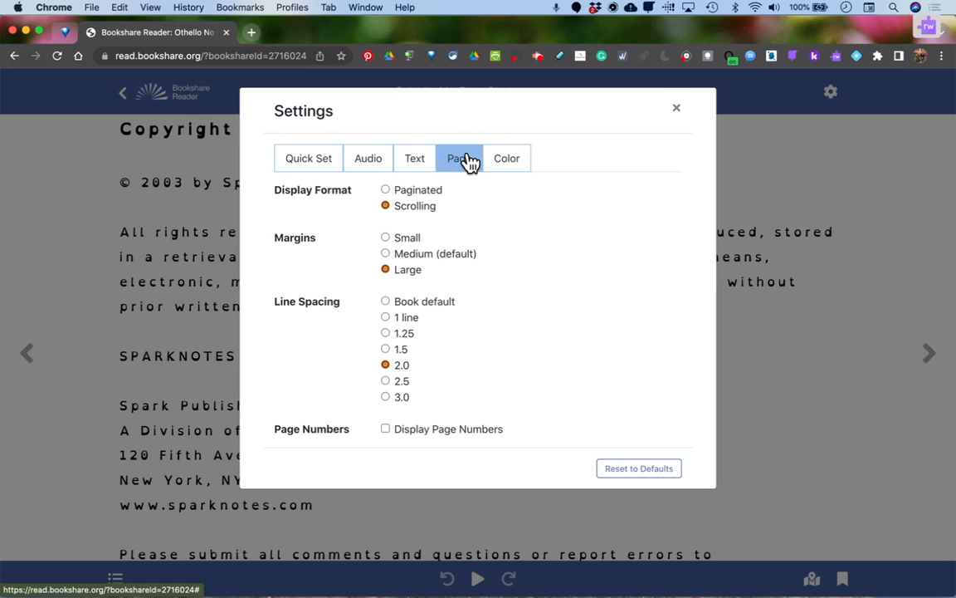
{"action": "left_click", "coordinate": [386, 192]}
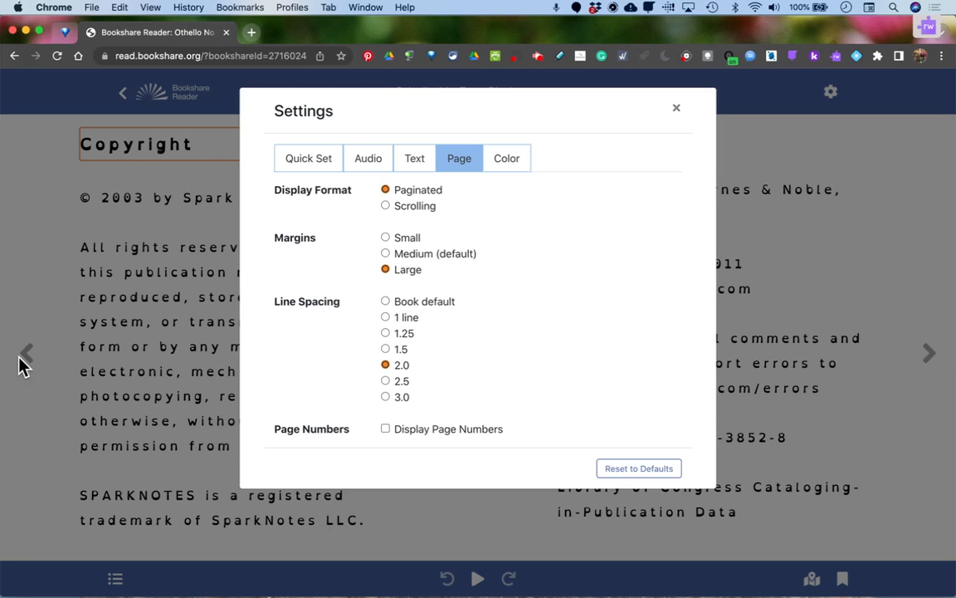
{"action": "left_click", "coordinate": [386, 238]}
{"action": "left_click", "coordinate": [386, 254]}
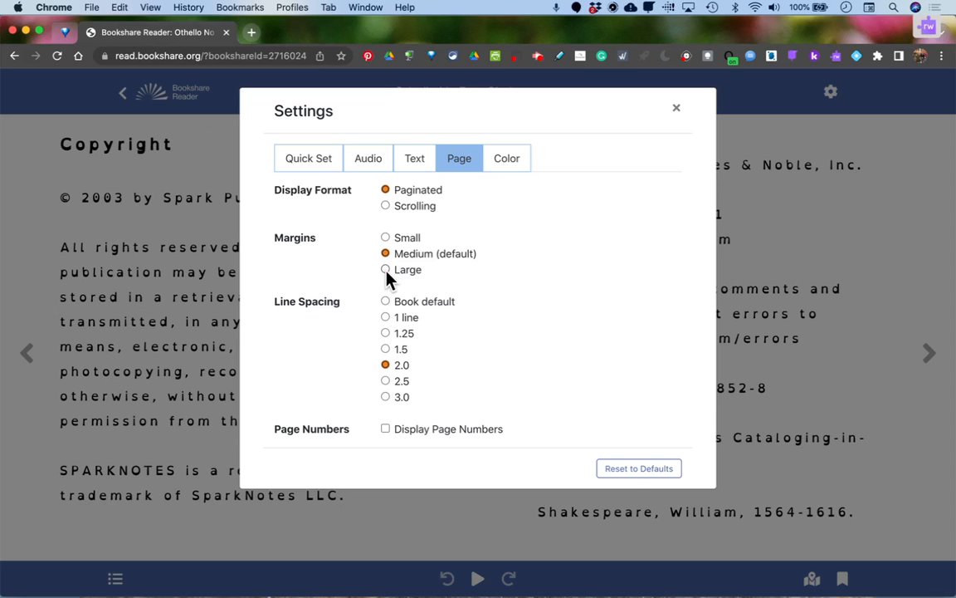
{"action": "left_click", "coordinate": [386, 270]}
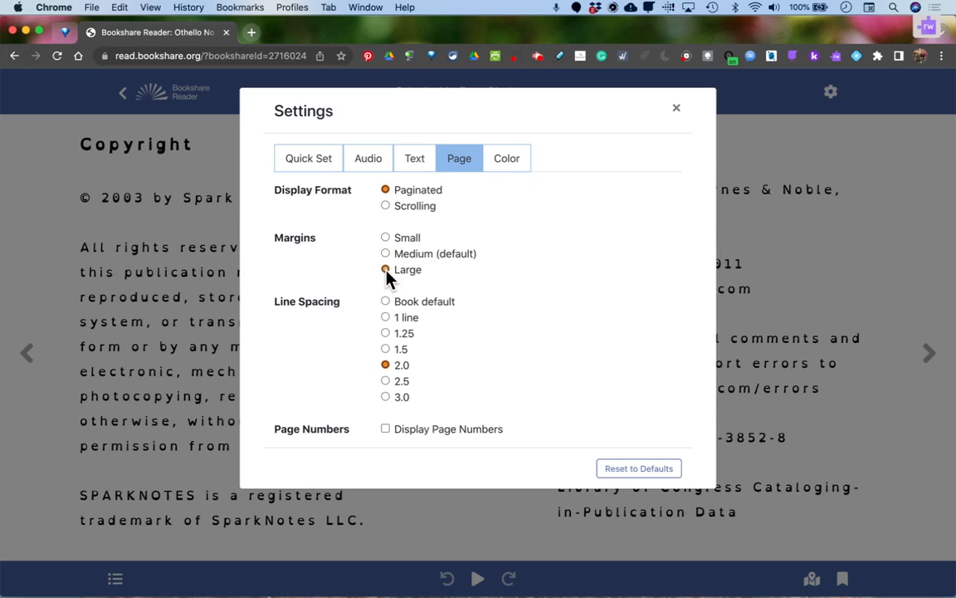
- Try line spacings of 1 line, 3.0, 2.0 and Book default, and return the line spacing to 2.0
{"action": "left_click", "coordinate": [386, 318]}
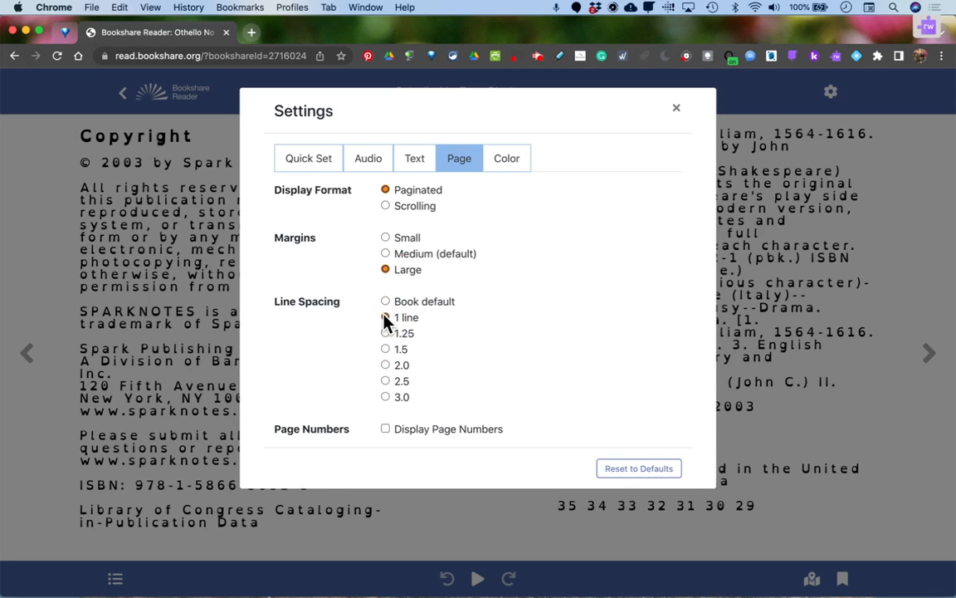
{"action": "left_click", "coordinate": [385, 398]}
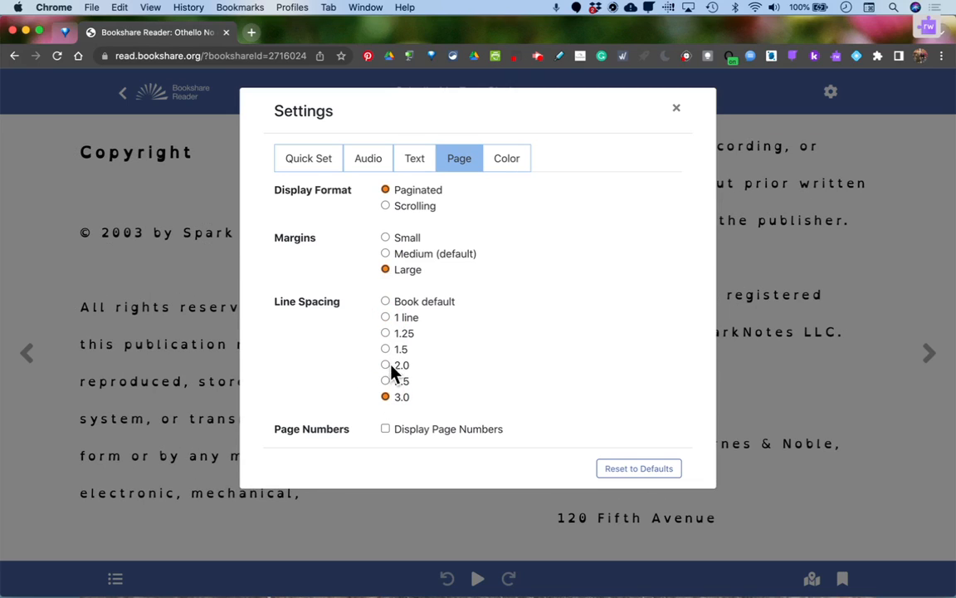
{"action": "left_click", "coordinate": [385, 366]}
{"action": "left_click", "coordinate": [385, 302]}
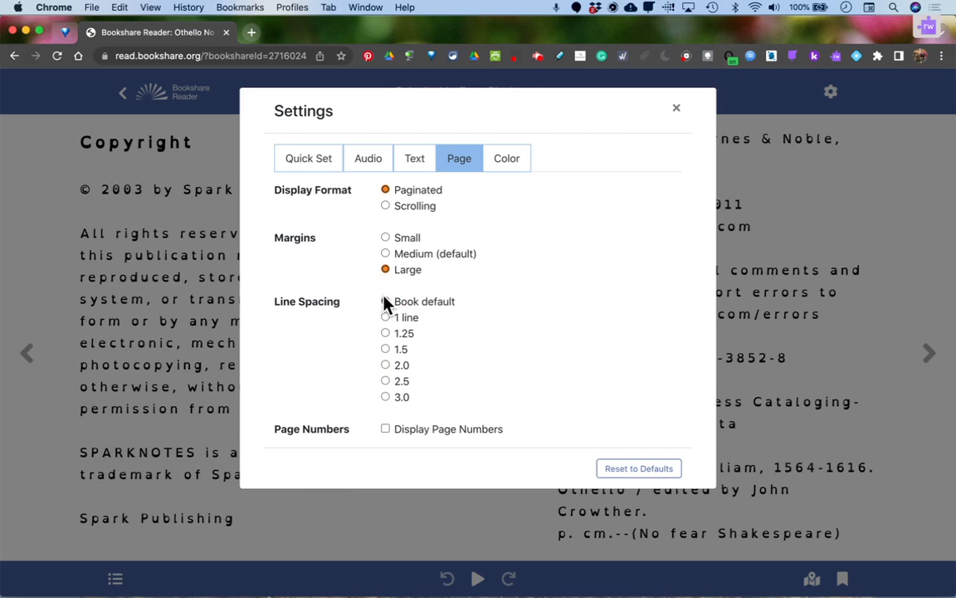
{"action": "left_click", "coordinate": [385, 365]}
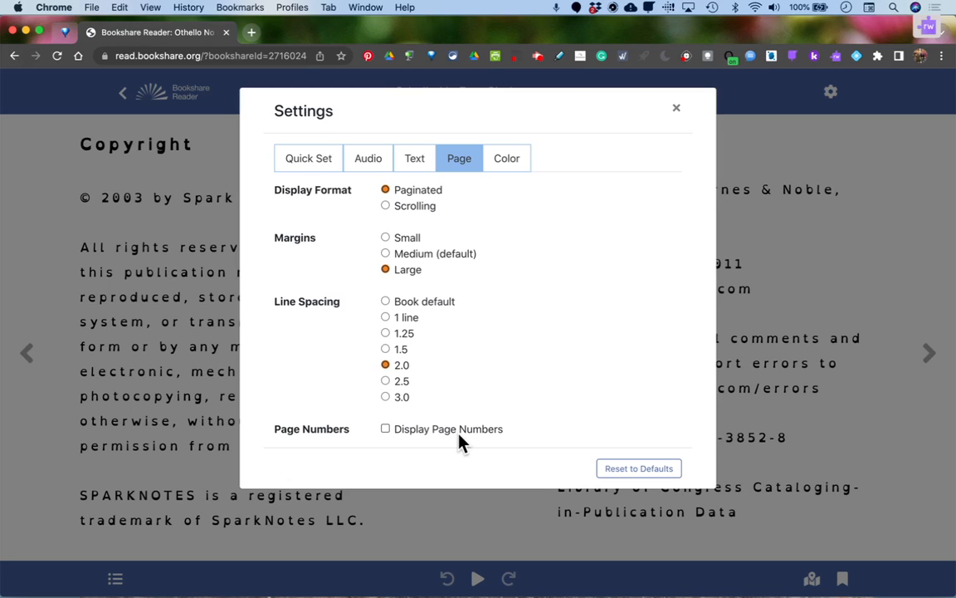
- Examine the color choices for the sentence and word highlights in the color settings, and close the settings
{"action": "left_click", "coordinate": [511, 170]}
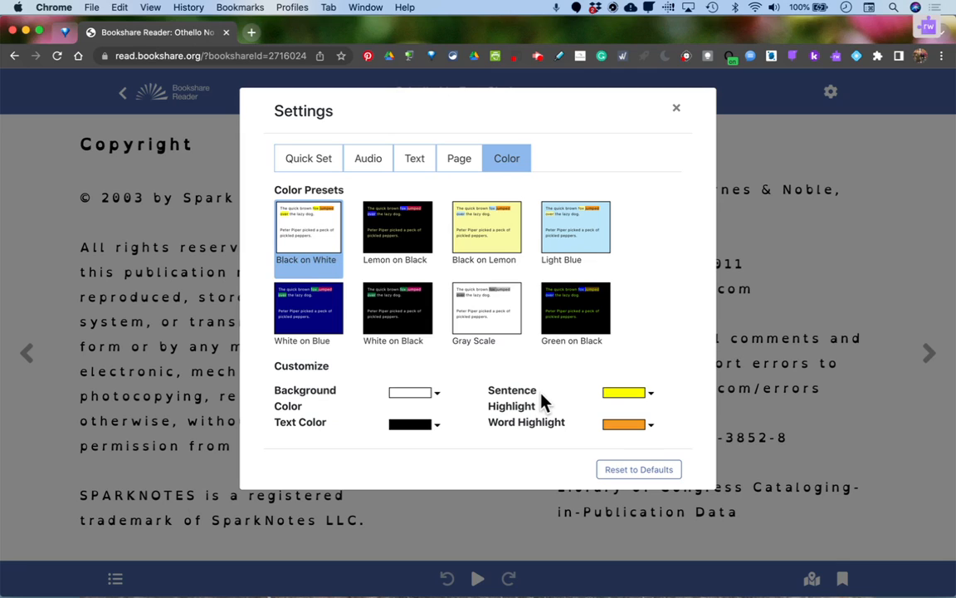
{"action": "left_click", "coordinate": [654, 399]}
{"action": "left_click", "coordinate": [653, 398]}
{"action": "left_click", "coordinate": [655, 427]}
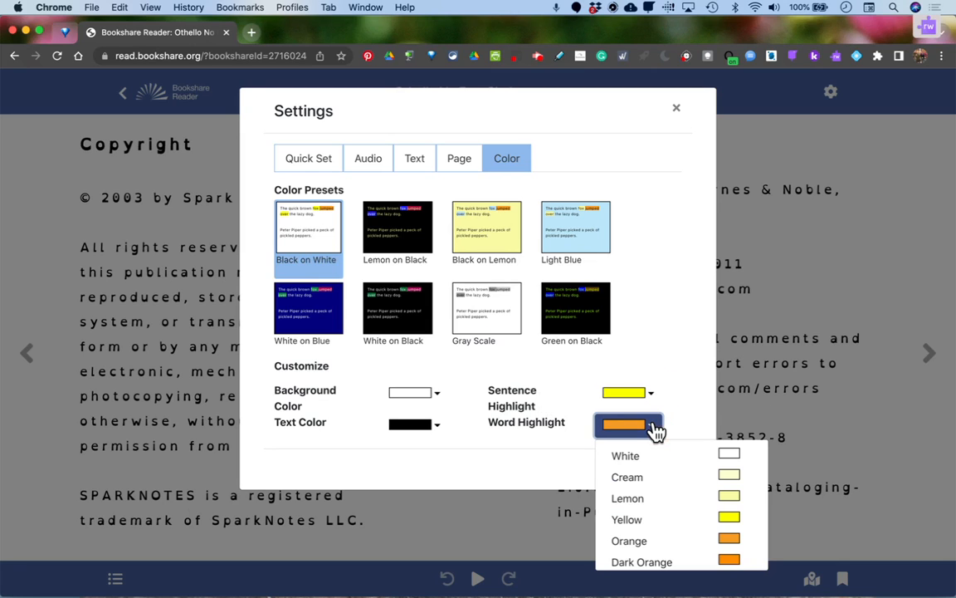
{"action": "scroll", "coordinate": [652, 459], "scroll_direction": "down", "scroll_amount": 3}
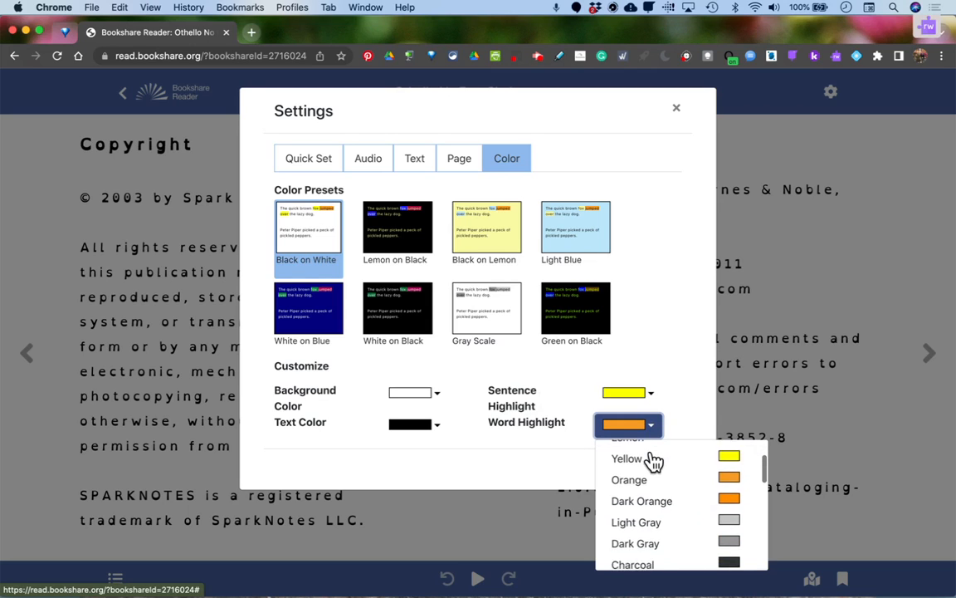
{"action": "scroll", "coordinate": [653, 459], "scroll_direction": "up", "scroll_amount": 2}
{"action": "left_click", "coordinate": [694, 380]}
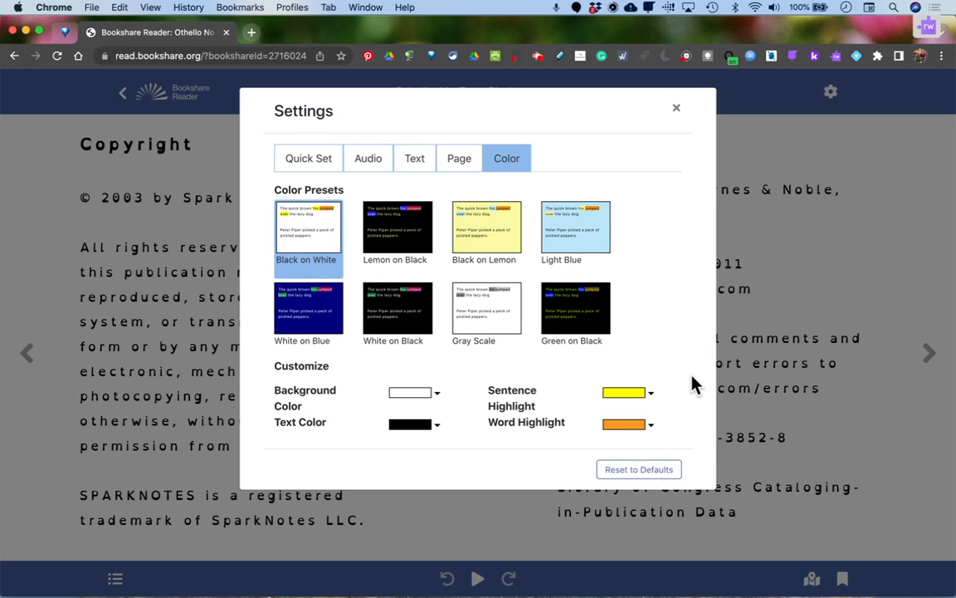
{"action": "left_click", "coordinate": [649, 398]}
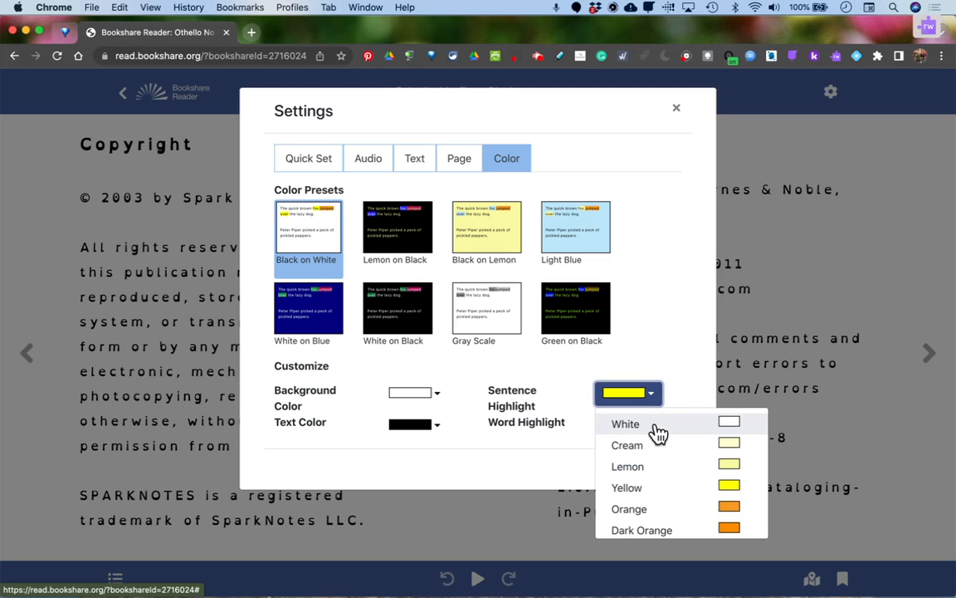
{"action": "left_click", "coordinate": [670, 347]}
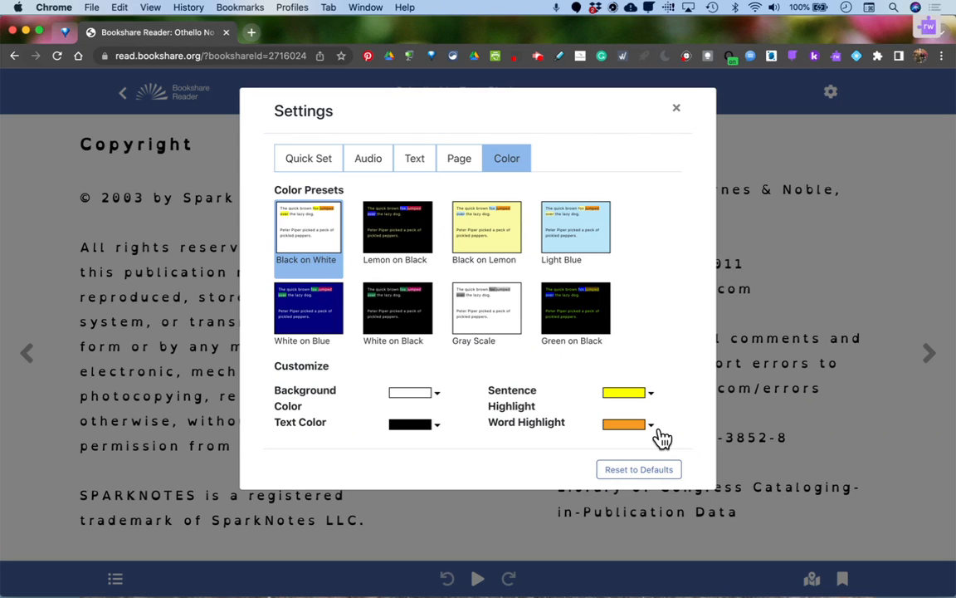
{"action": "left_click", "coordinate": [677, 112]}
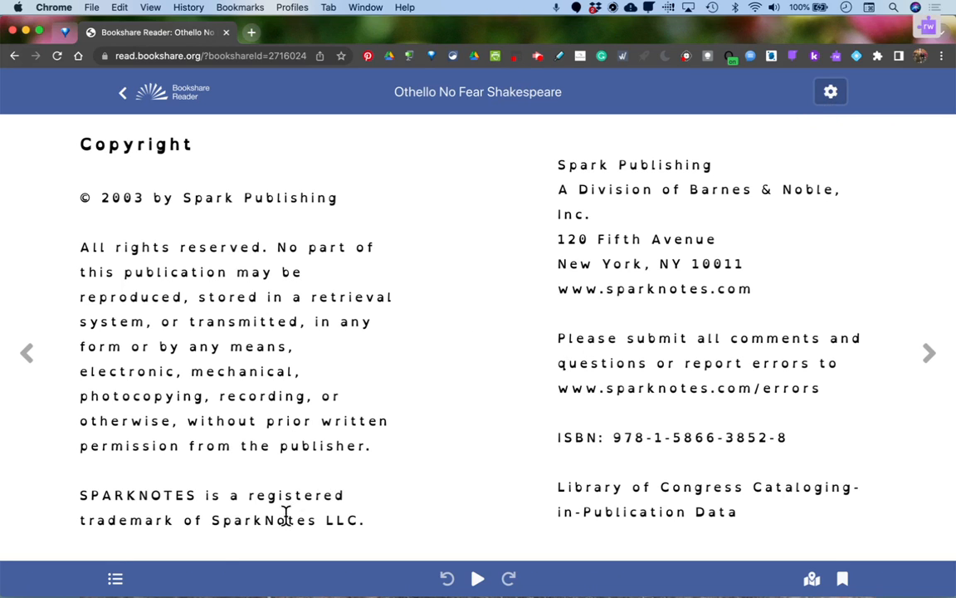
- Jump to the saved bookmark at Act Two, Scene 1 through the book navigation
{"action": "left_click", "coordinate": [116, 578]}
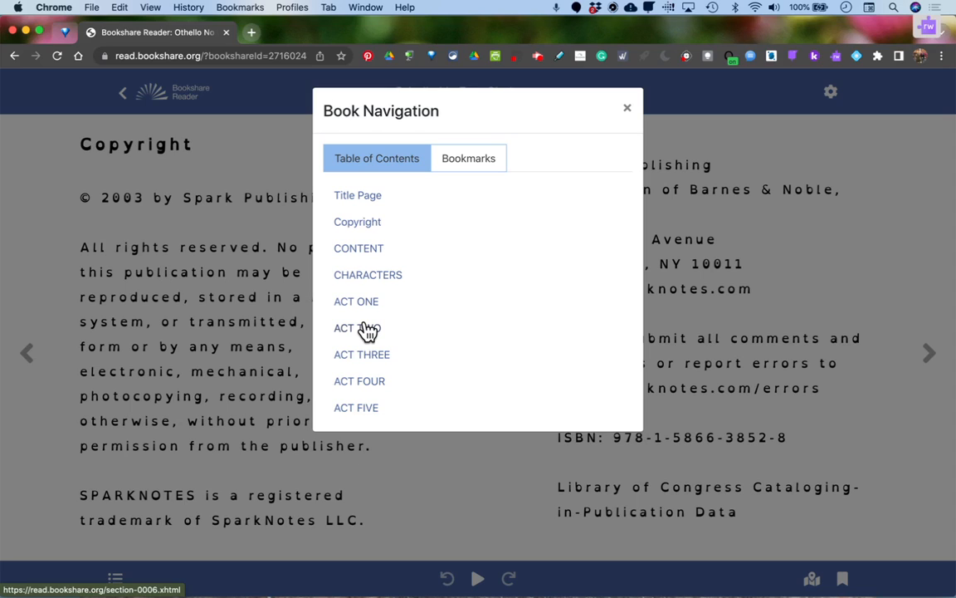
{"action": "left_click", "coordinate": [488, 158]}
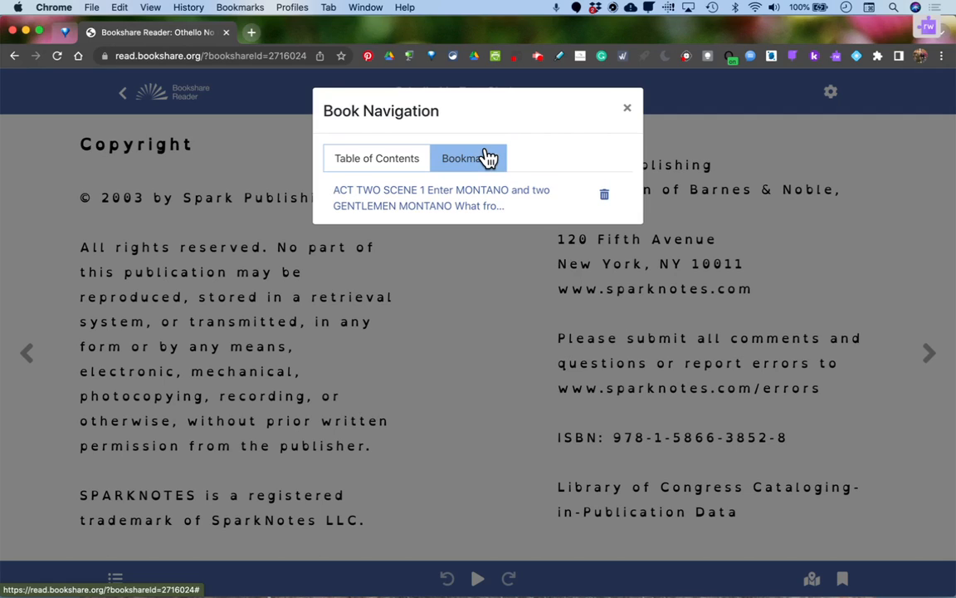
{"action": "left_click", "coordinate": [452, 203]}
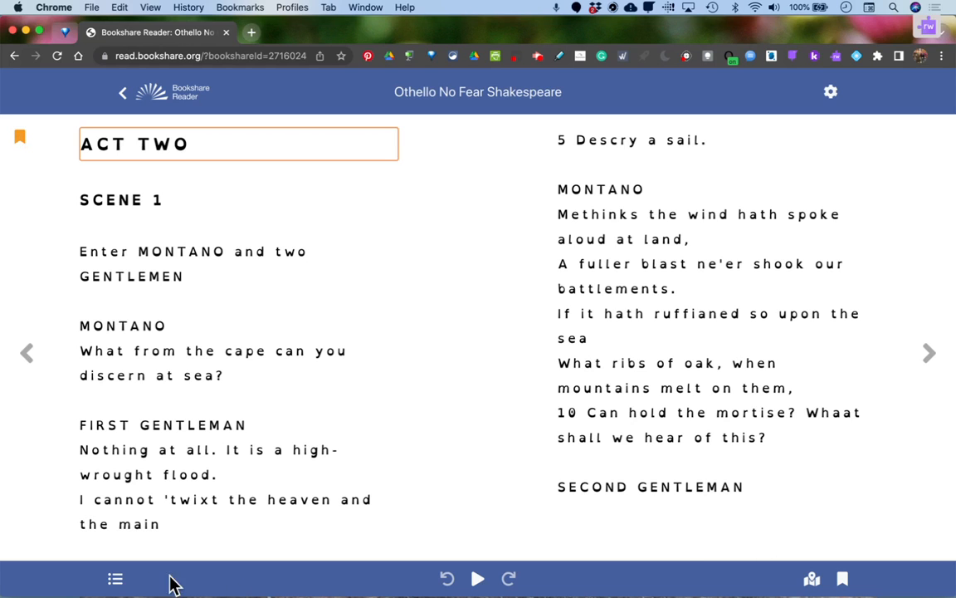
- Delete the Act Two, Scene 1 bookmark from the book's bookmark list and close the book navigation
{"action": "left_click", "coordinate": [115, 578]}
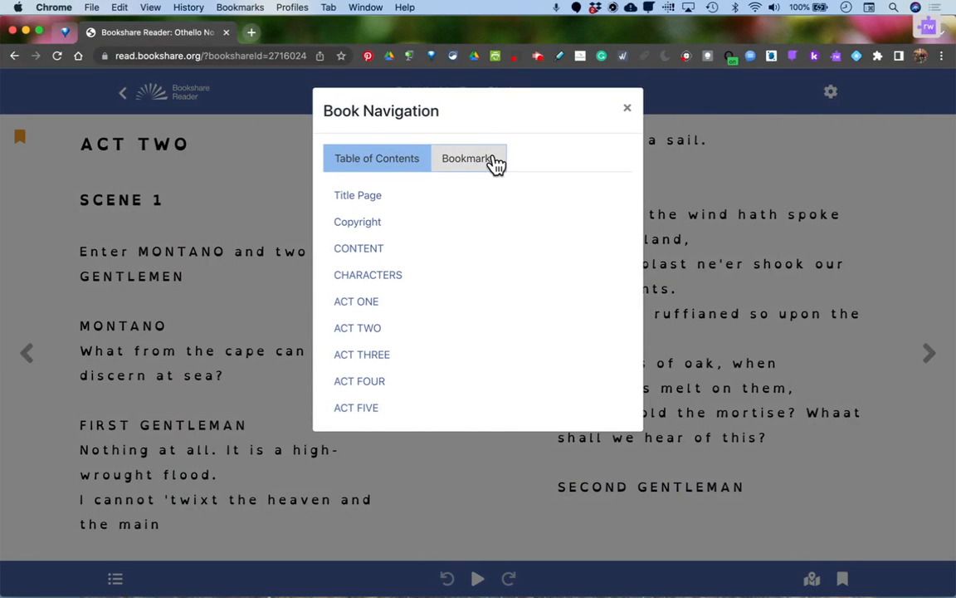
{"action": "left_click", "coordinate": [488, 158]}
{"action": "left_click", "coordinate": [607, 200]}
{"action": "left_click", "coordinate": [627, 100]}
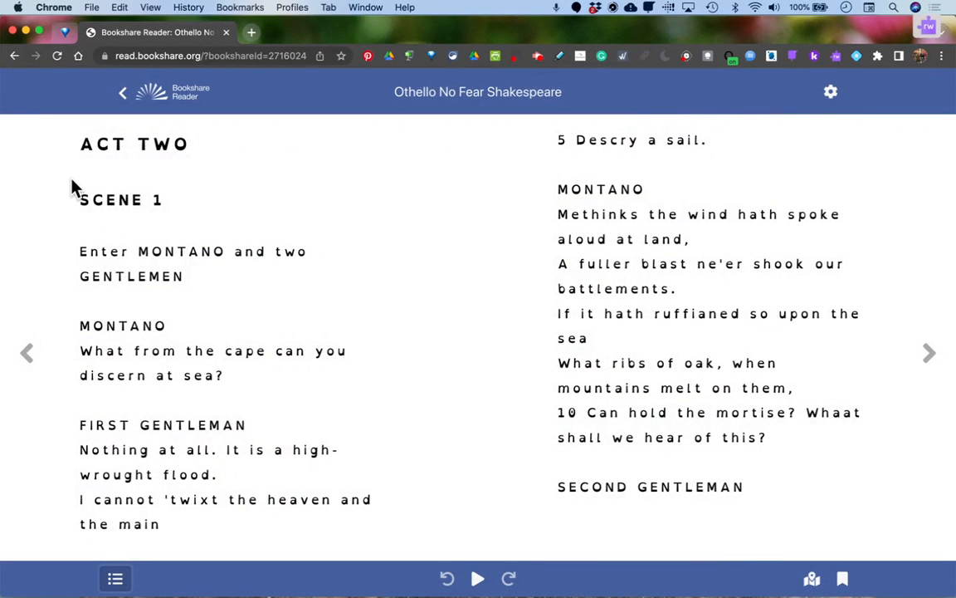
- Bookmark the opening page of Act Three and display the current location in the book
{"action": "left_click", "coordinate": [117, 578]}
{"action": "left_click", "coordinate": [374, 362]}
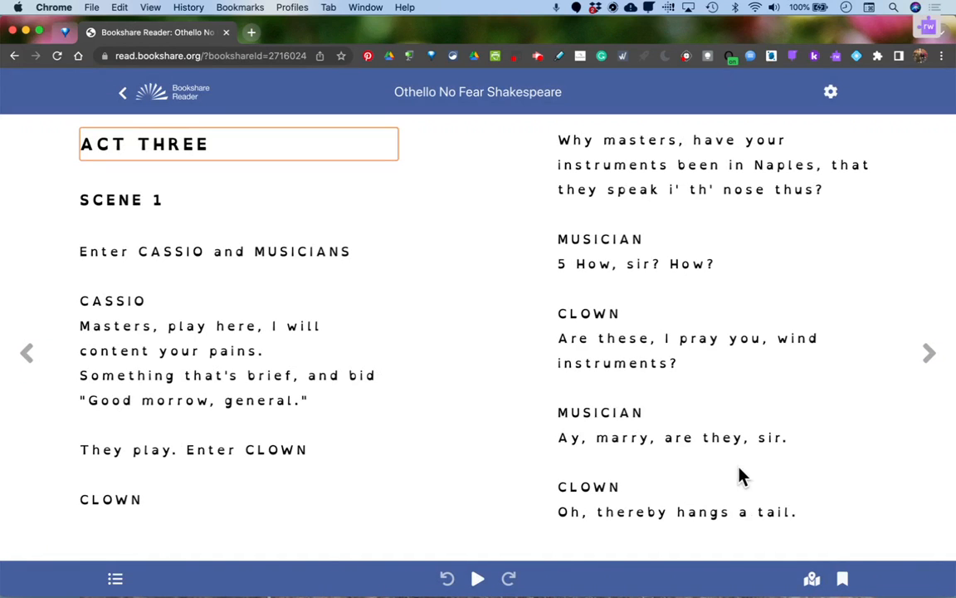
{"action": "left_click", "coordinate": [845, 581]}
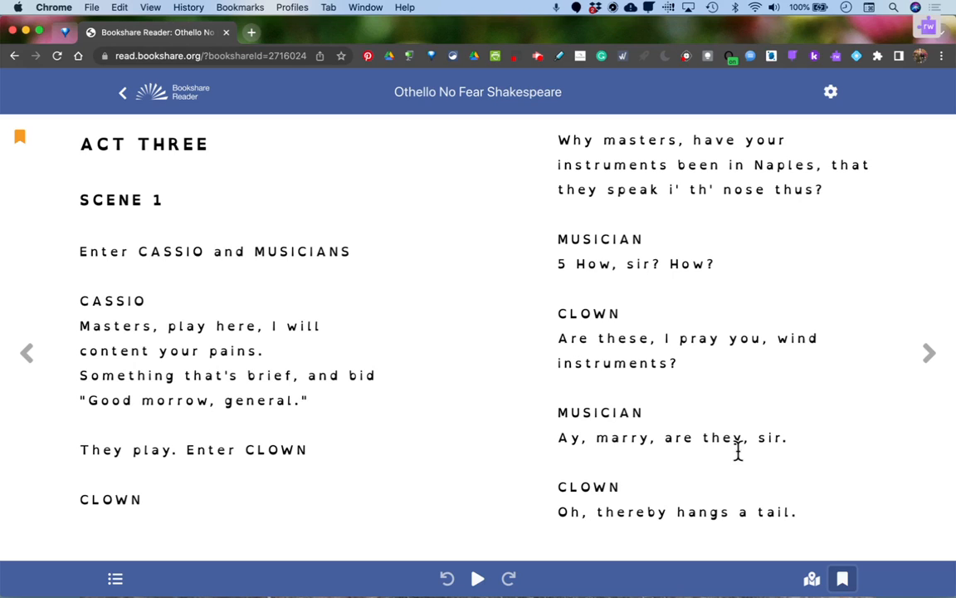
{"action": "left_click", "coordinate": [813, 581]}
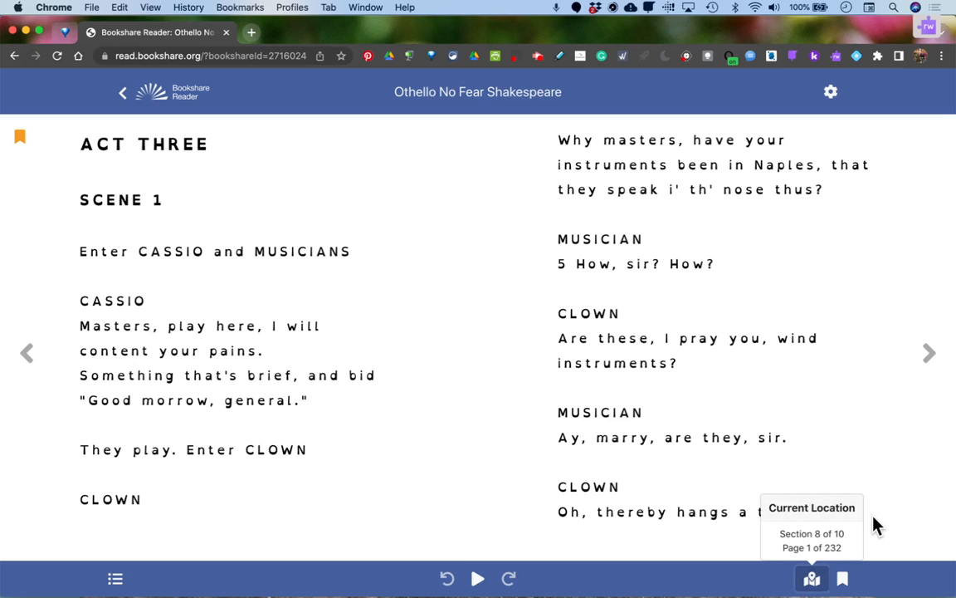
- Read the opening of Act Three, Scene 1 aloud with one pause, and skip the resumed reading forward twice
{"action": "left_click", "coordinate": [477, 581]}
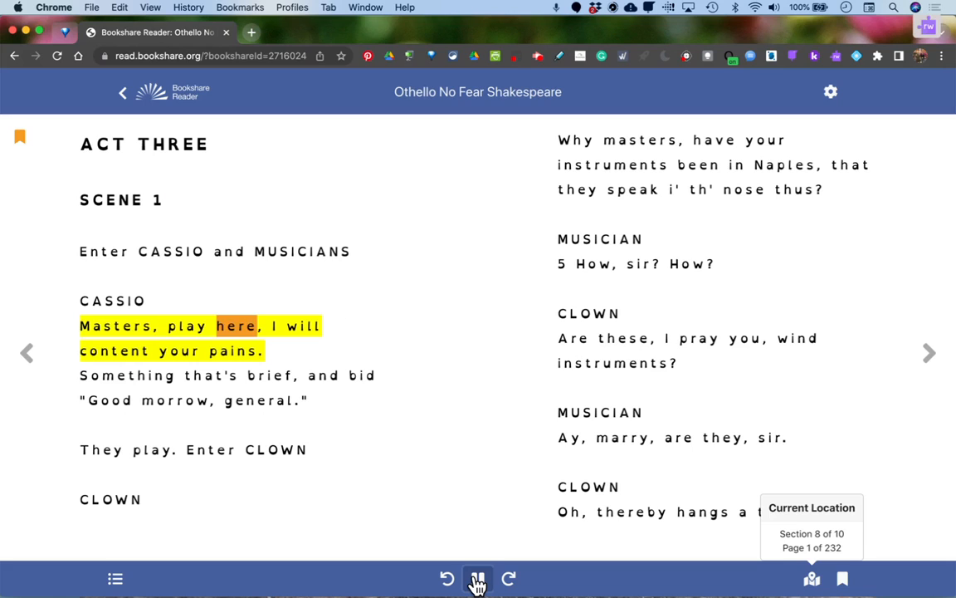
{"action": "left_click", "coordinate": [477, 578]}
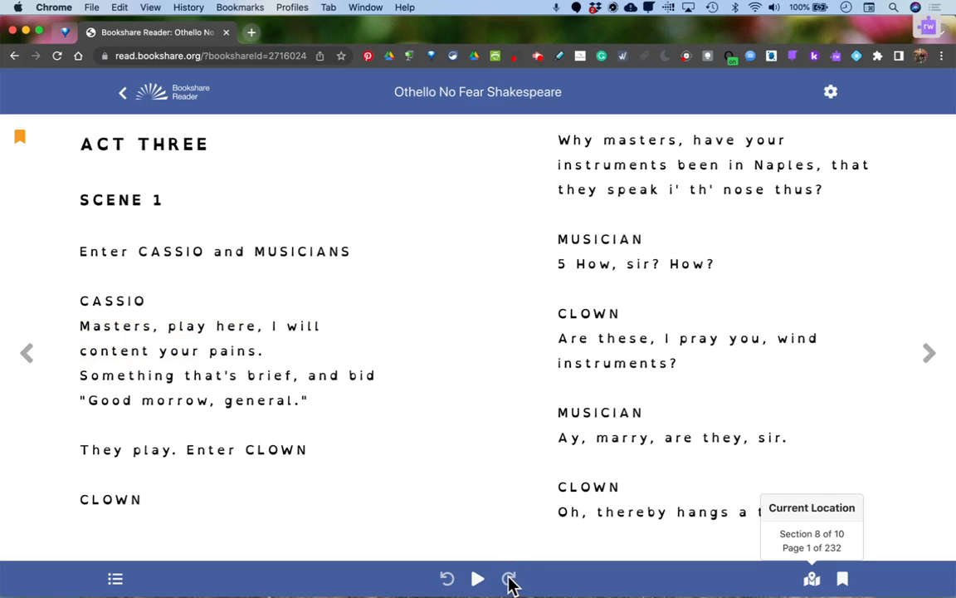
{"action": "left_click", "coordinate": [479, 580]}
{"action": "left_click", "coordinate": [510, 581]}
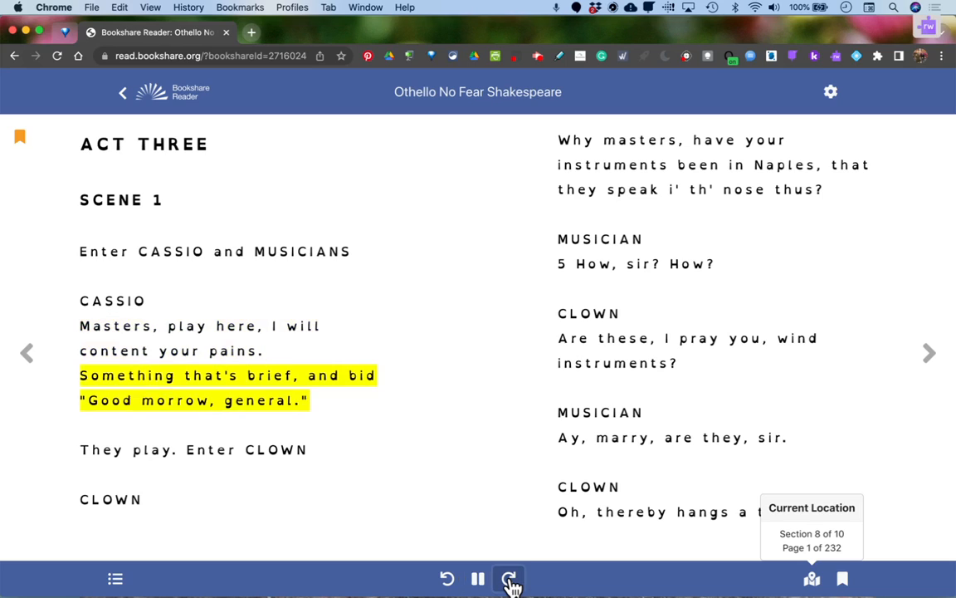
{"action": "left_click", "coordinate": [510, 580]}
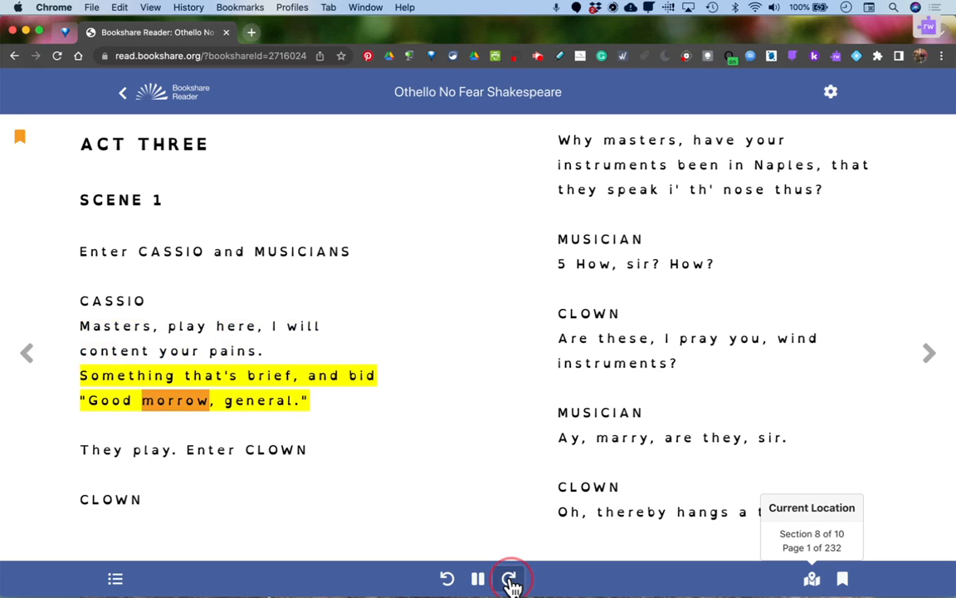
- Skip the read-aloud back to Cassio's line "Masters, play here, I will content your pains" and pause the reading
{"action": "left_click", "coordinate": [448, 579]}
{"action": "left_click", "coordinate": [449, 579]}
{"action": "left_click", "coordinate": [449, 579]}
{"action": "left_click", "coordinate": [448, 580]}
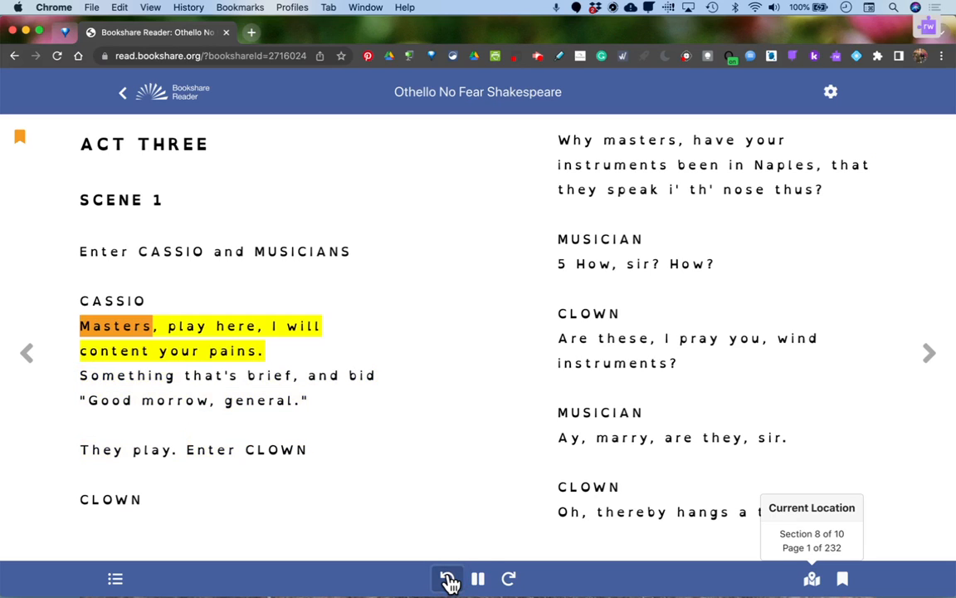
{"action": "left_click", "coordinate": [478, 581]}
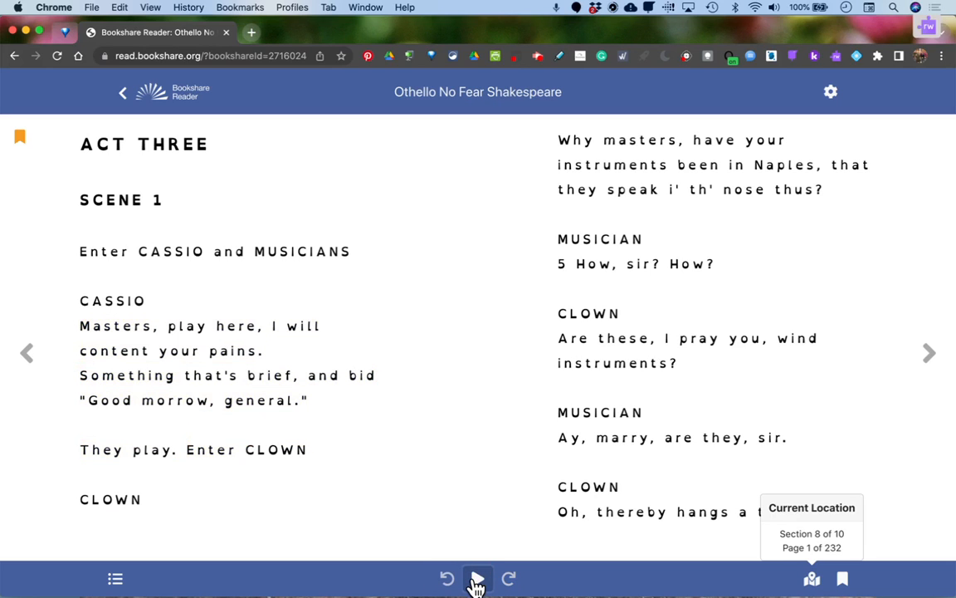